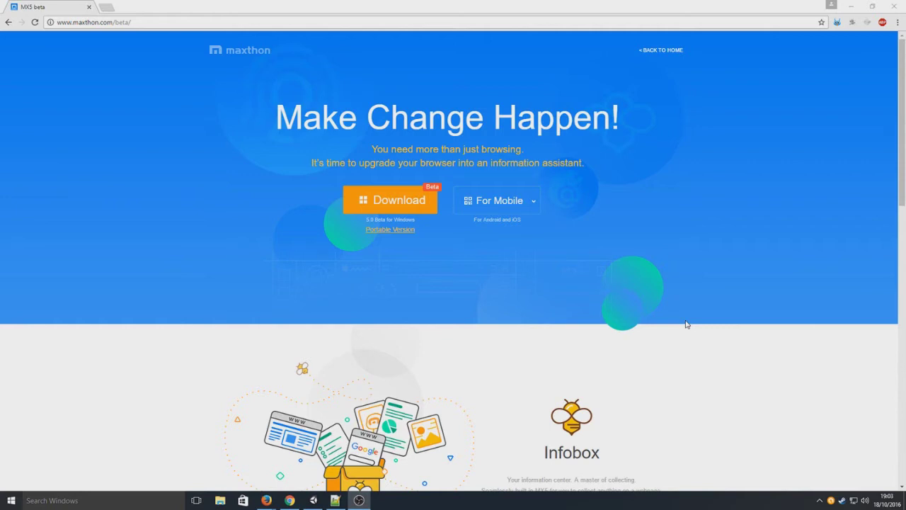
# Scroll down through the Maxthon beta page's feature list and back up to the top.
pyautogui.scroll(-5, 686, 325)
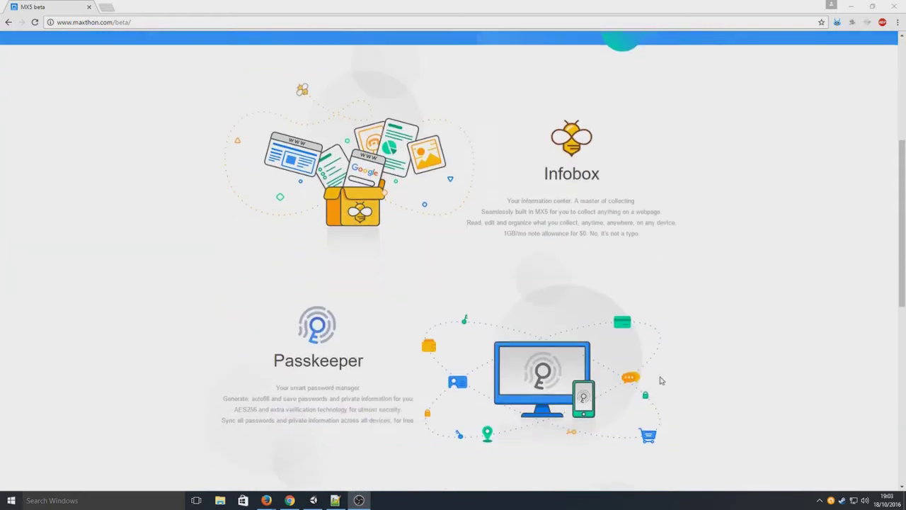
pyautogui.scroll(-5, 664, 286)
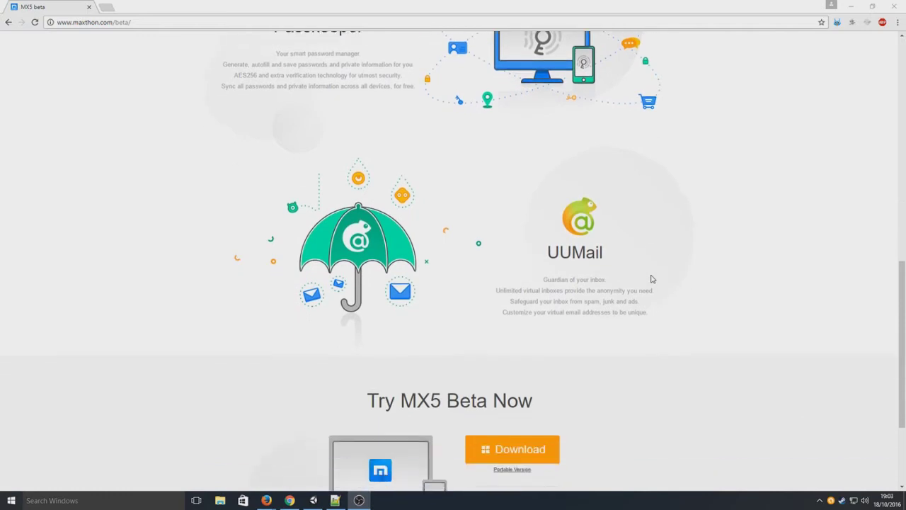
pyautogui.scroll(-1, 651, 283)
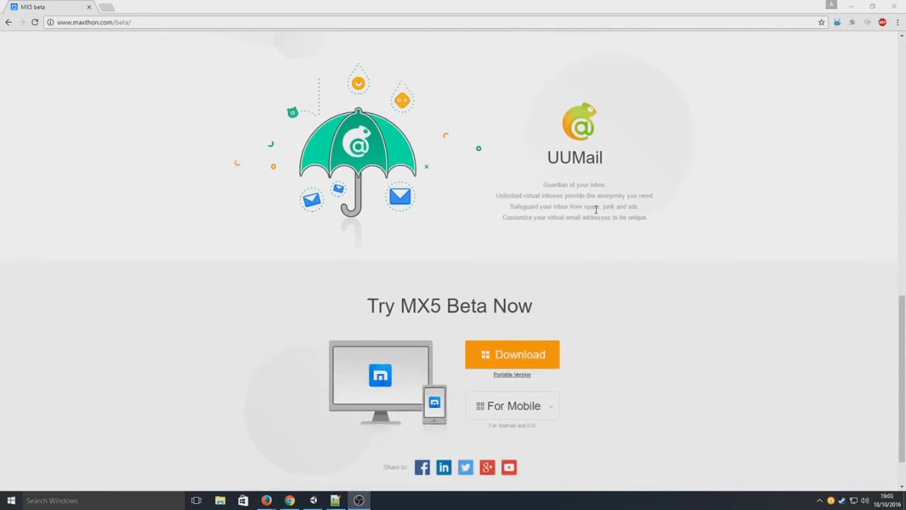
pyautogui.scroll(3, 653, 317)
pyautogui.scroll(2, 648, 322)
pyautogui.scroll(5, 639, 333)
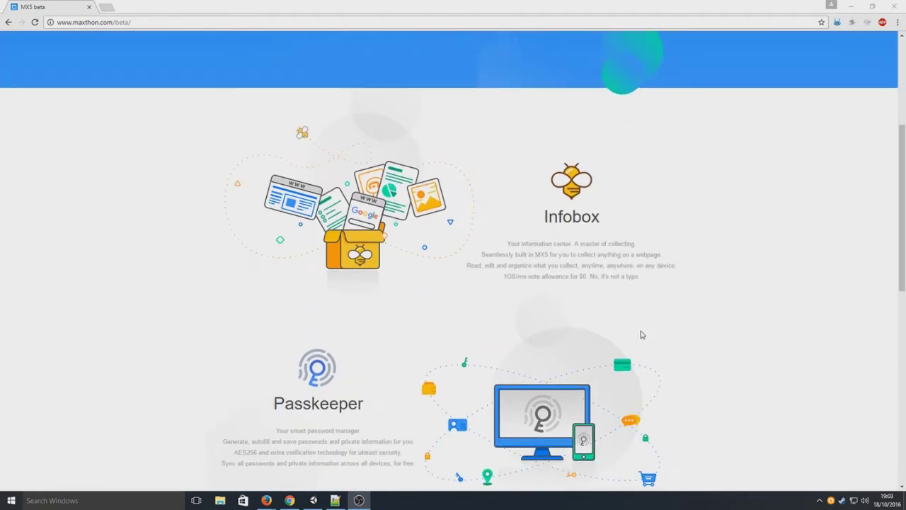
pyautogui.scroll(1, 683, 335)
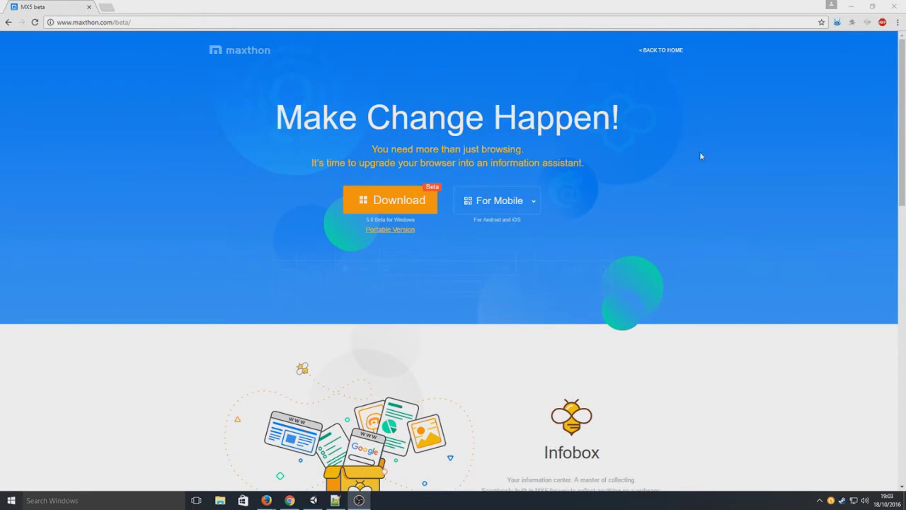
# Download the MX5 beta for Windows (mx5.0.1.1900-beta.exe) and browse the page until it completes.
pyautogui.click(397, 201)
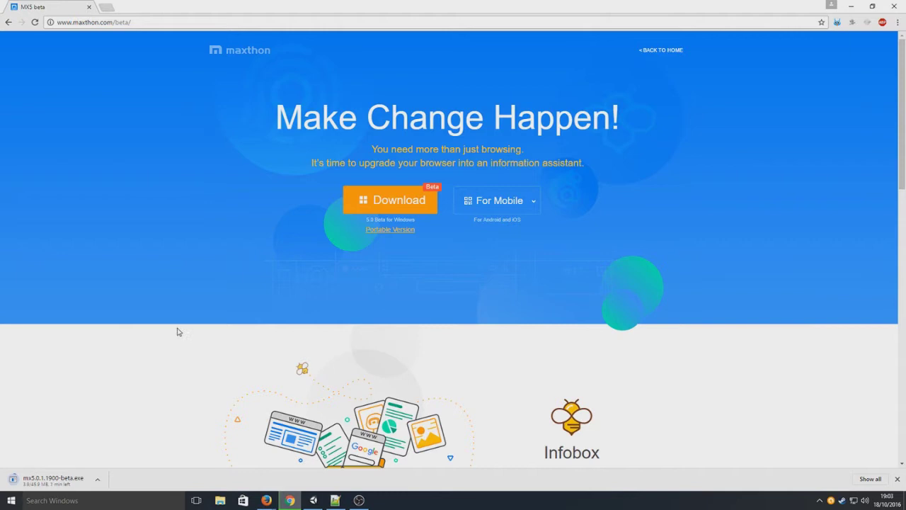
pyautogui.scroll(-1, 194, 359)
pyautogui.scroll(-1, 373, 281)
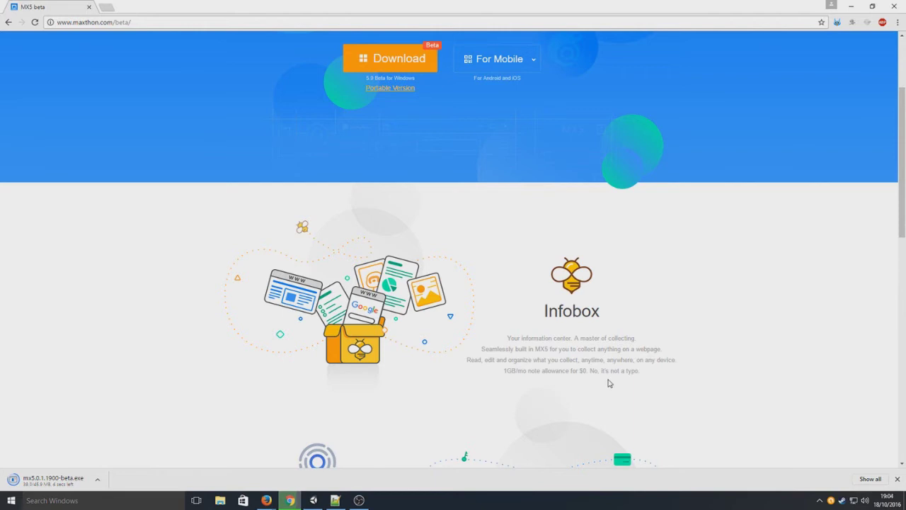
pyautogui.scroll(-1, 615, 386)
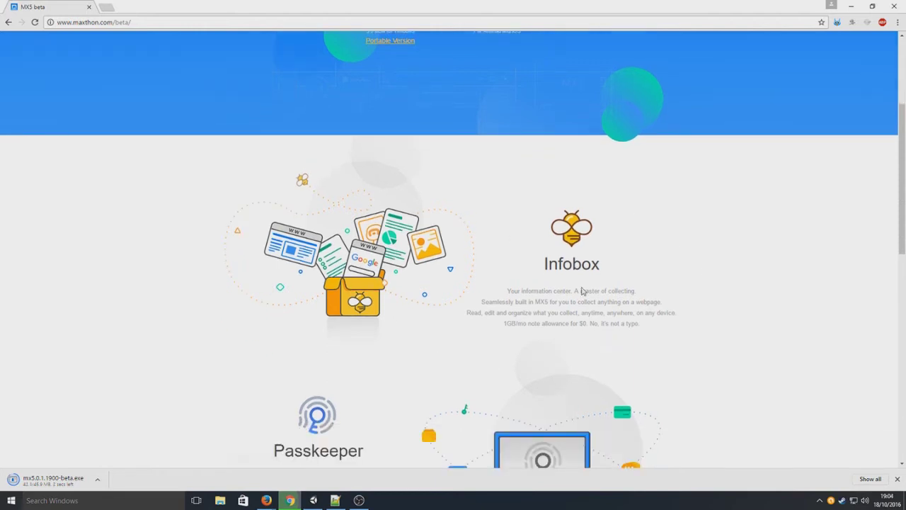
pyautogui.scroll(-2, 581, 289)
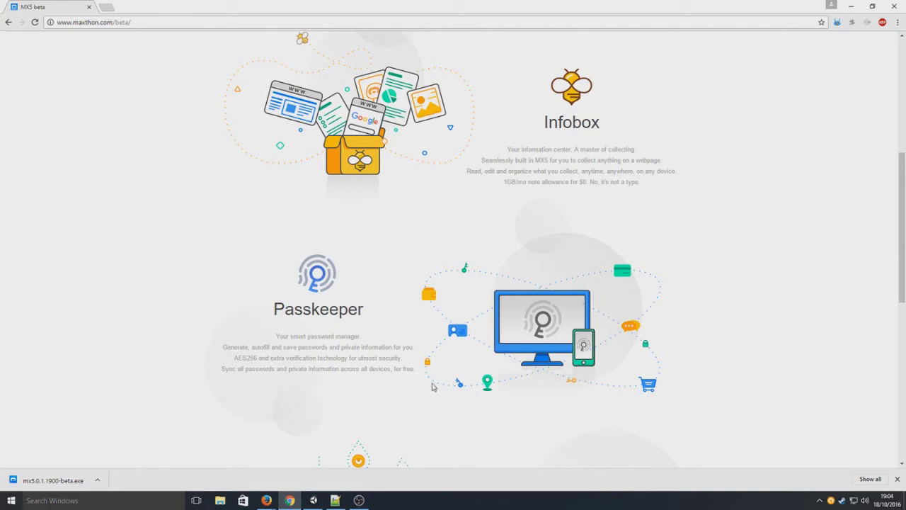
pyautogui.scroll(-4, 453, 396)
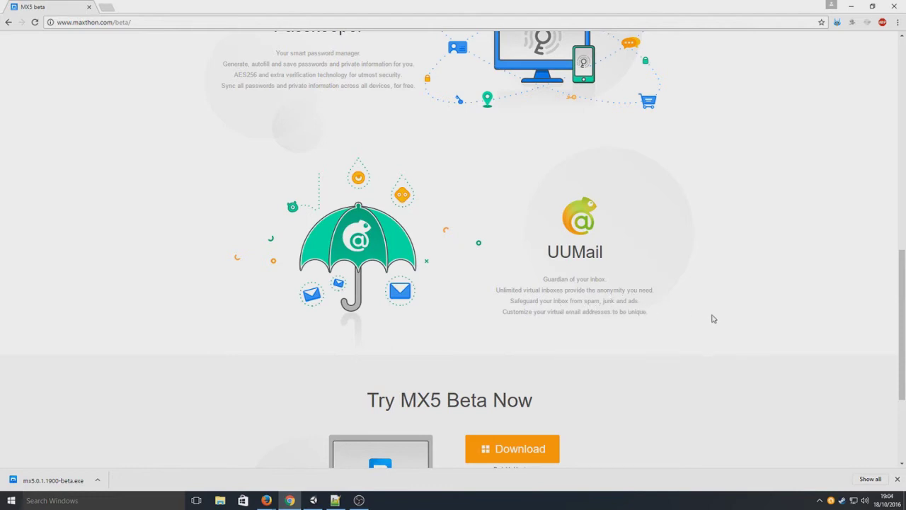
pyautogui.scroll(-1, 658, 375)
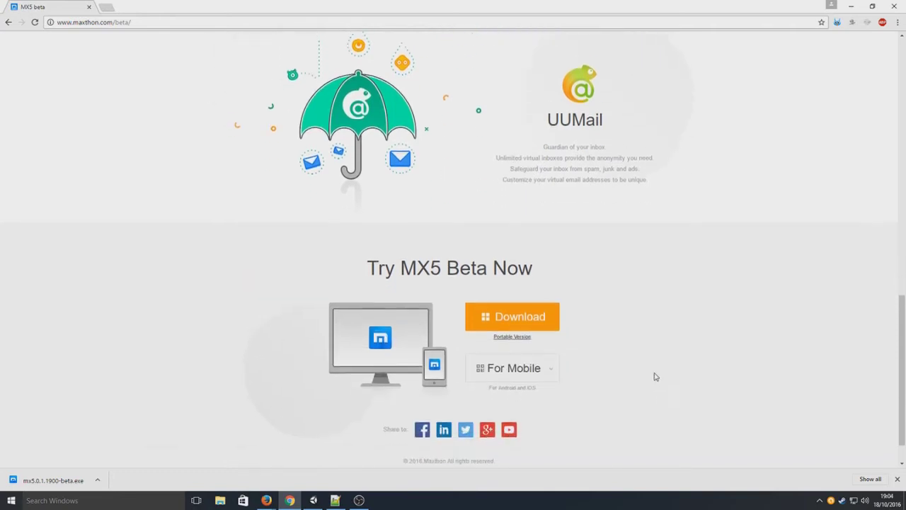
pyautogui.scroll(1, 652, 374)
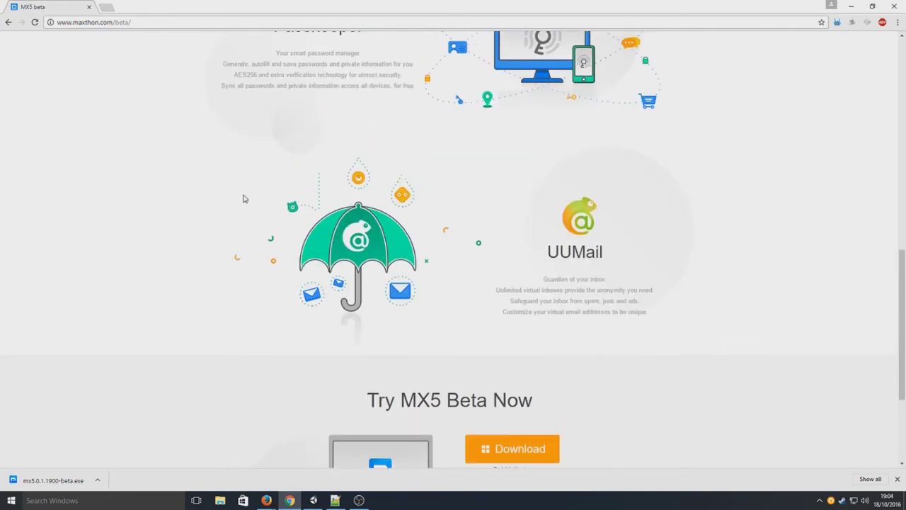
pyautogui.scroll(1, 316, 245)
pyautogui.scroll(1, 536, 260)
pyautogui.scroll(3, 494, 272)
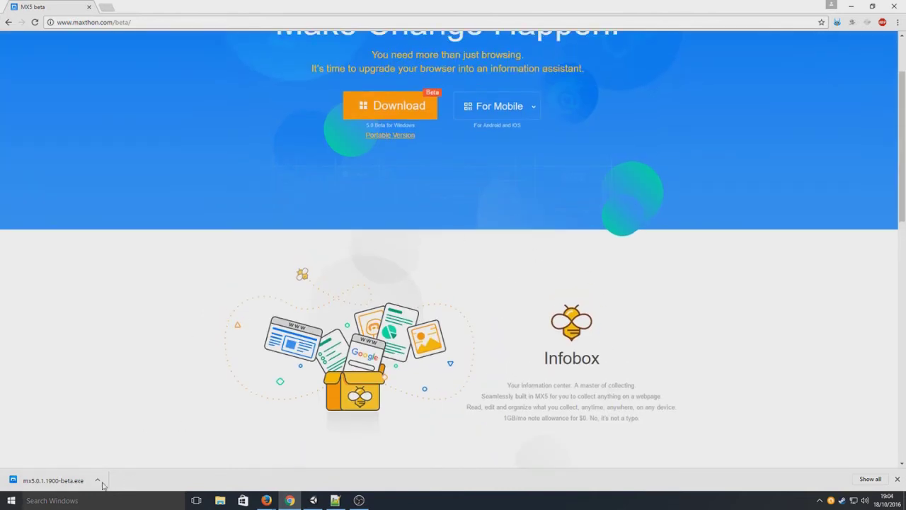
# Run mx5.0.1.1900-beta.exe and install Maxthon 5 with UEIP and set-as-default-browser unchecked.
pyautogui.click(69, 484)
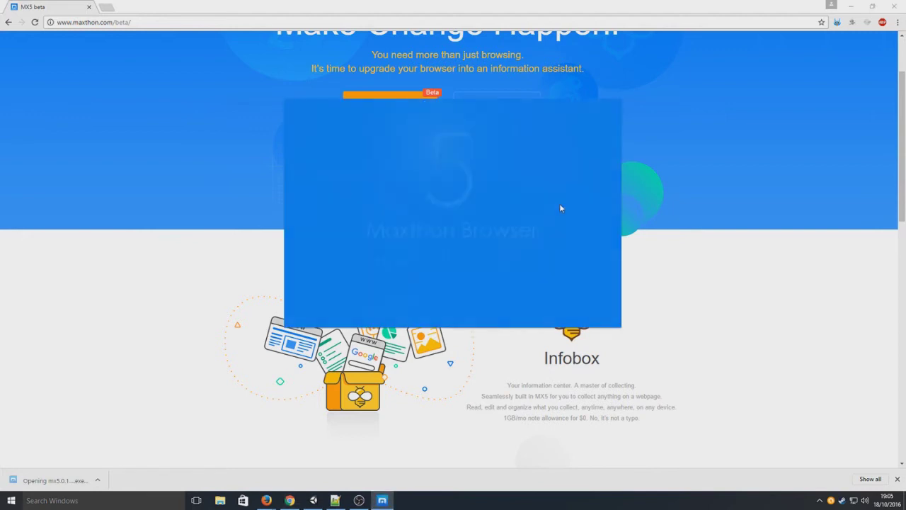
pyautogui.click(851, 5)
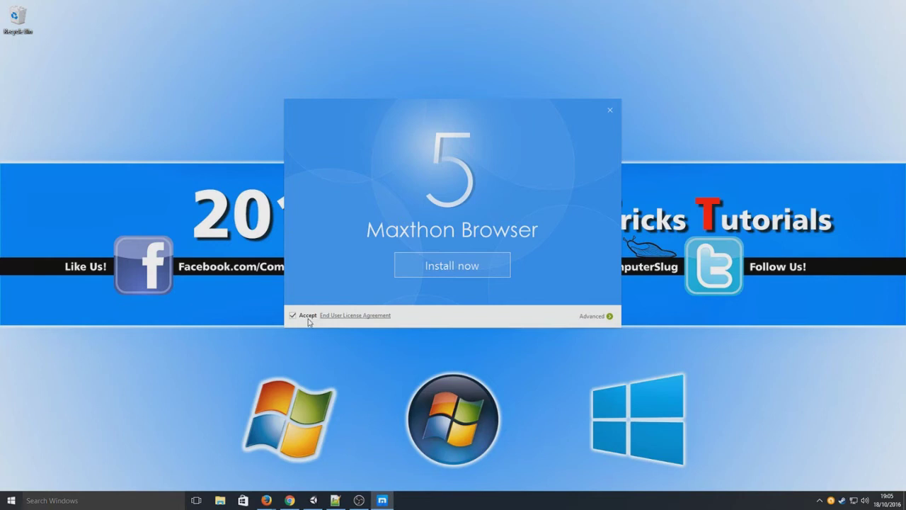
pyautogui.click(608, 316)
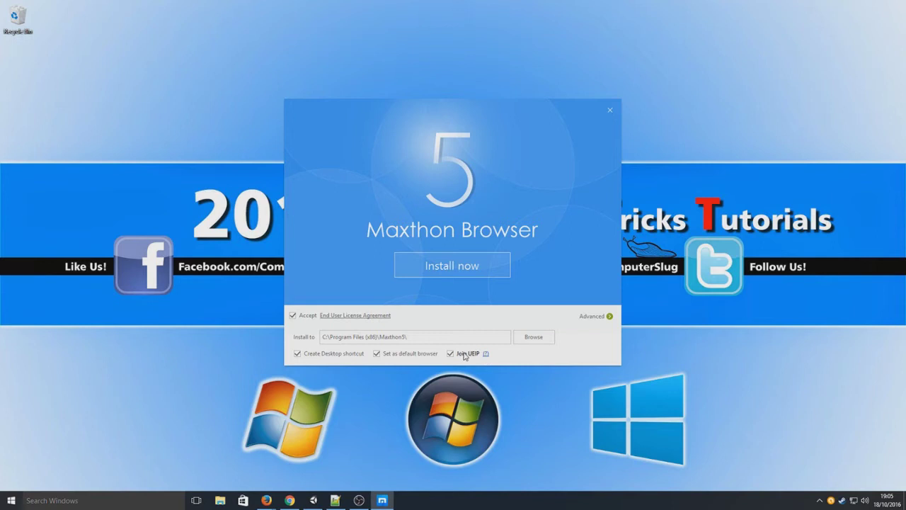
pyautogui.click(468, 354)
pyautogui.click(472, 267)
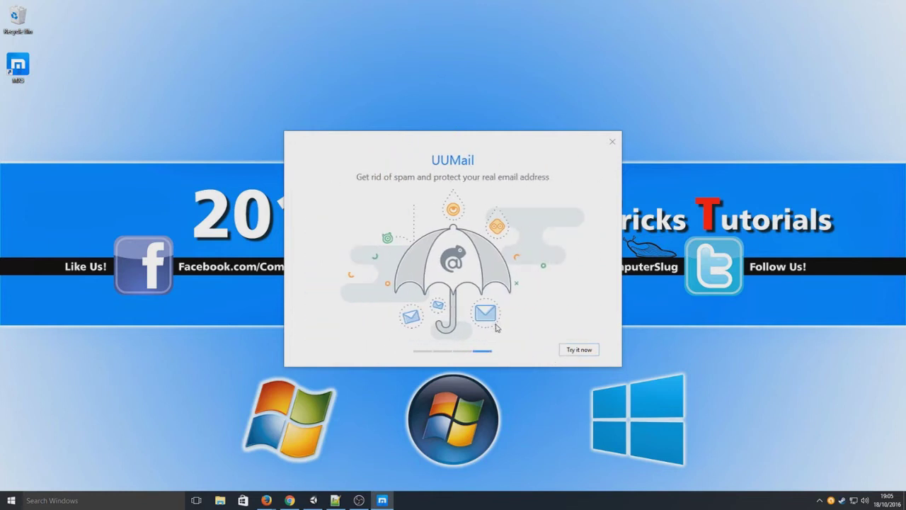
# Choose Try it now on the welcome carousel, then log in as a guest.
pyautogui.click(579, 349)
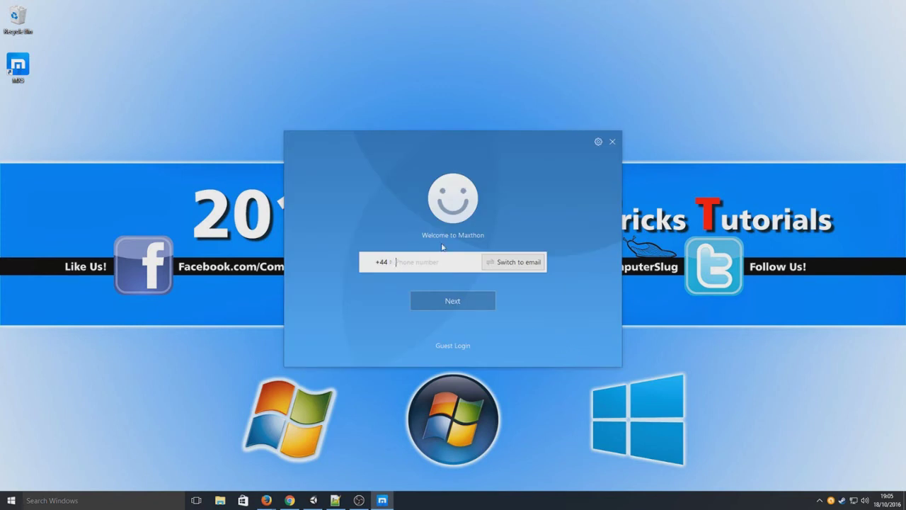
pyautogui.click(458, 348)
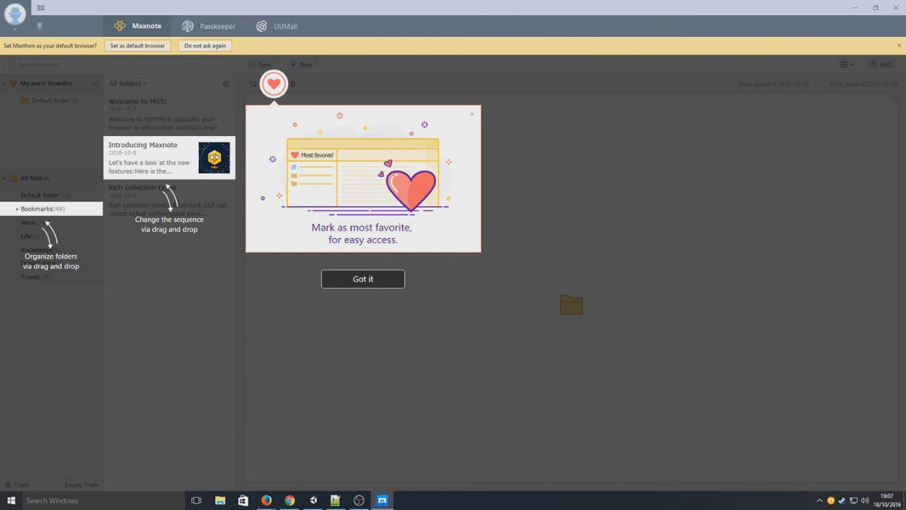
# Dismiss the default-browser prompt and favourites tip, then look through Maxnote Bookmarks, Passkeeper and UUMail.
pyautogui.click(899, 45)
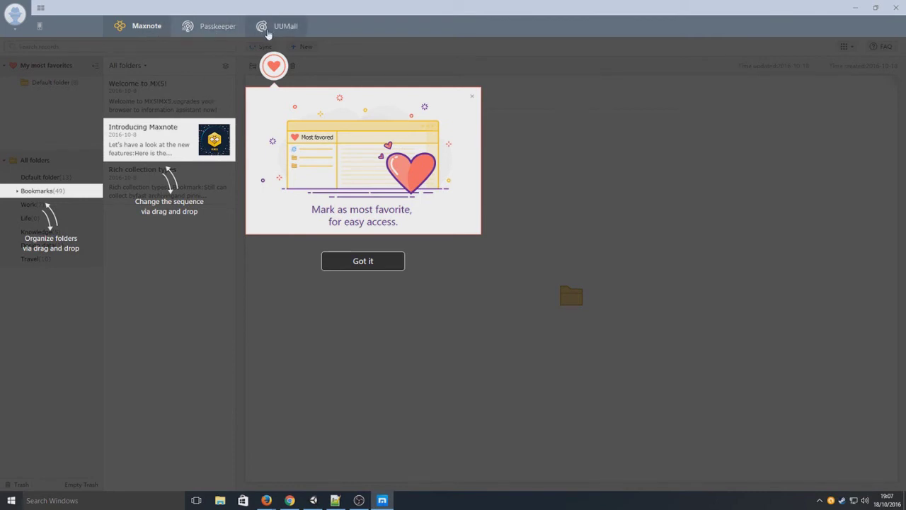
pyautogui.click(366, 262)
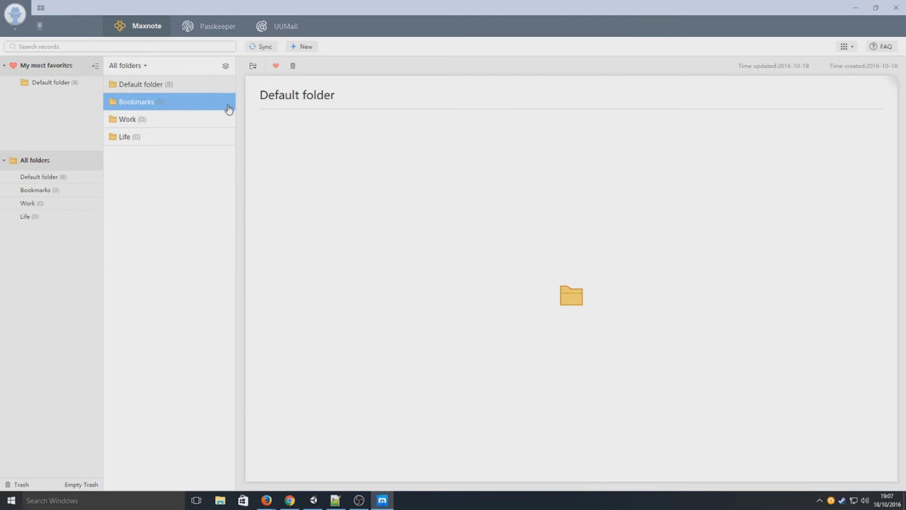
pyautogui.click(152, 102)
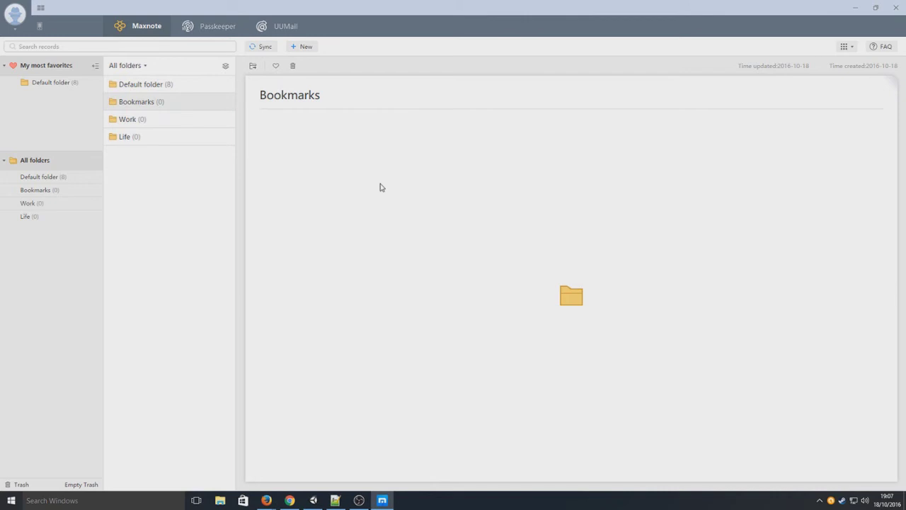
pyautogui.click(199, 30)
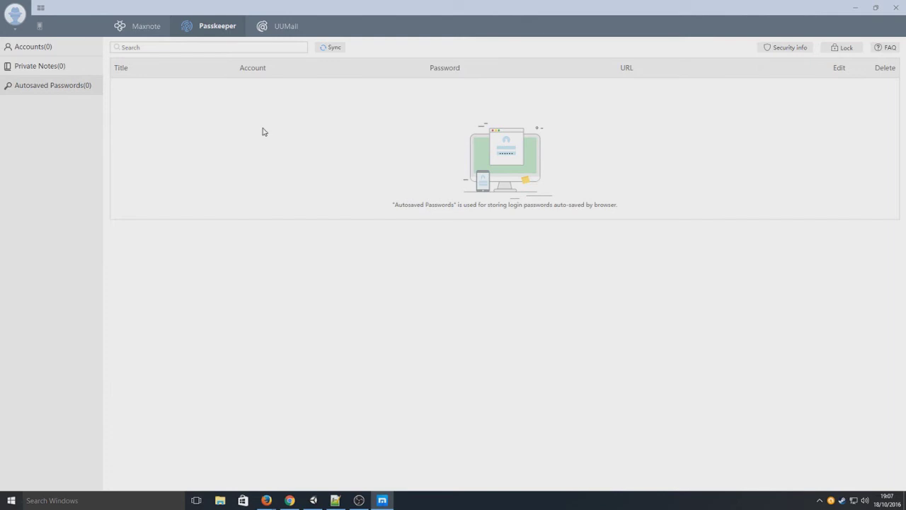
pyautogui.click(289, 29)
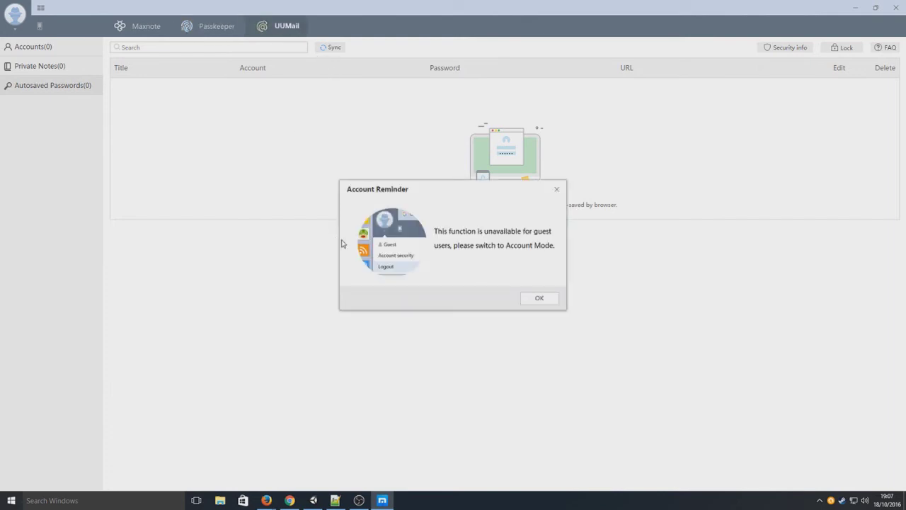
# Close the guest account reminders, including the one from Account security, and return to the start page.
pyautogui.click(540, 300)
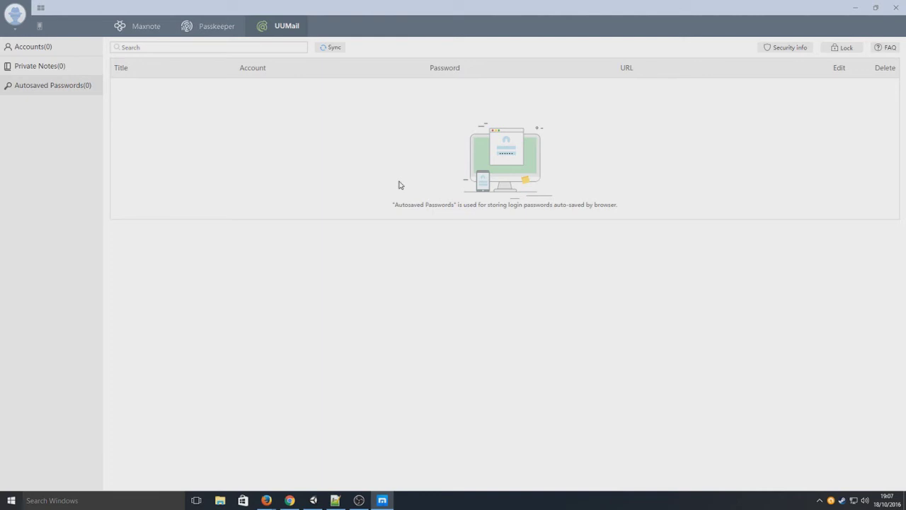
pyautogui.click(13, 20)
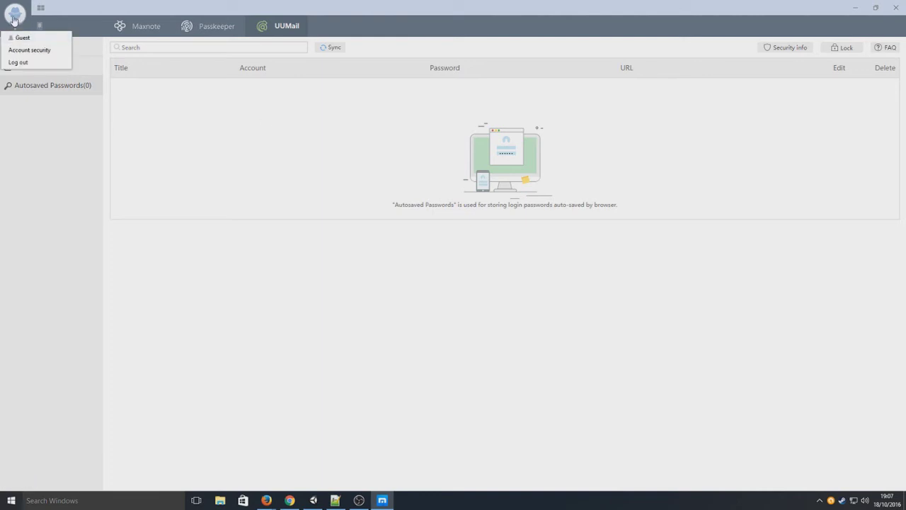
pyautogui.click(29, 50)
pyautogui.click(540, 298)
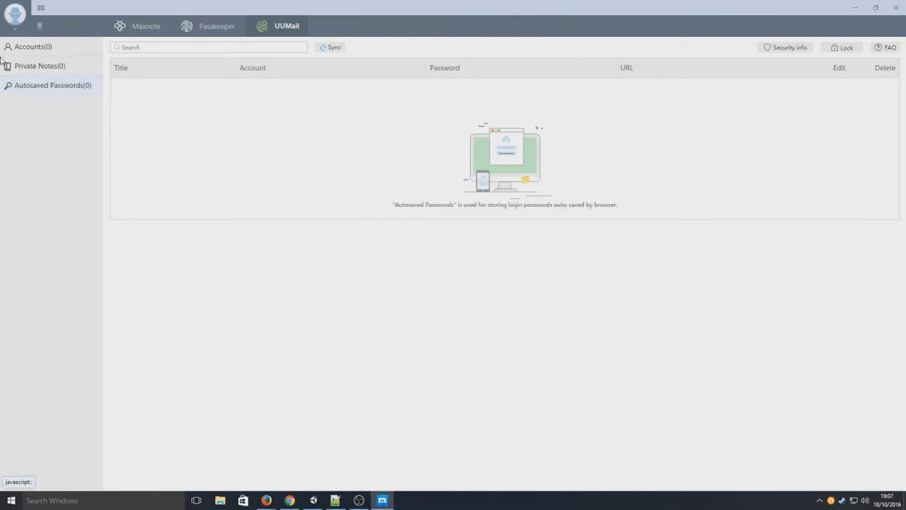
pyautogui.click(14, 17)
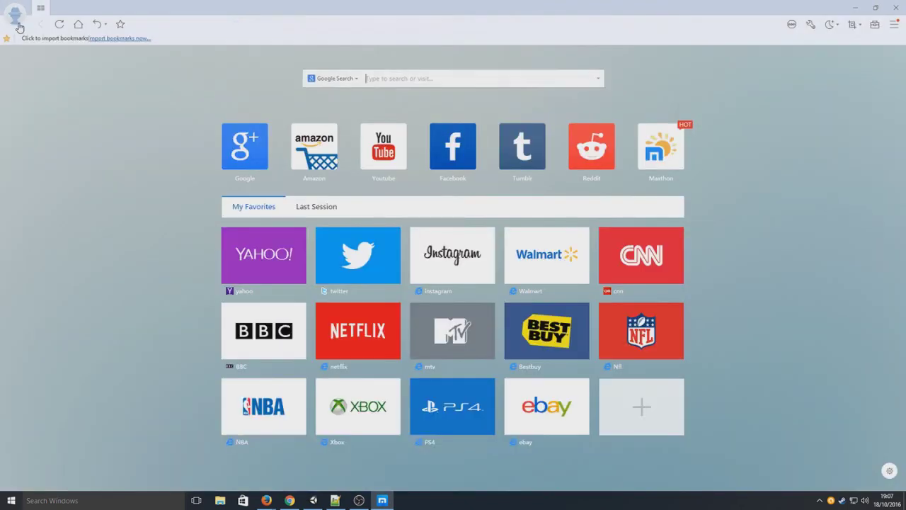
# Open developer tools on the start page, then the empty Download Manager, moving it up and left.
pyautogui.click(810, 24)
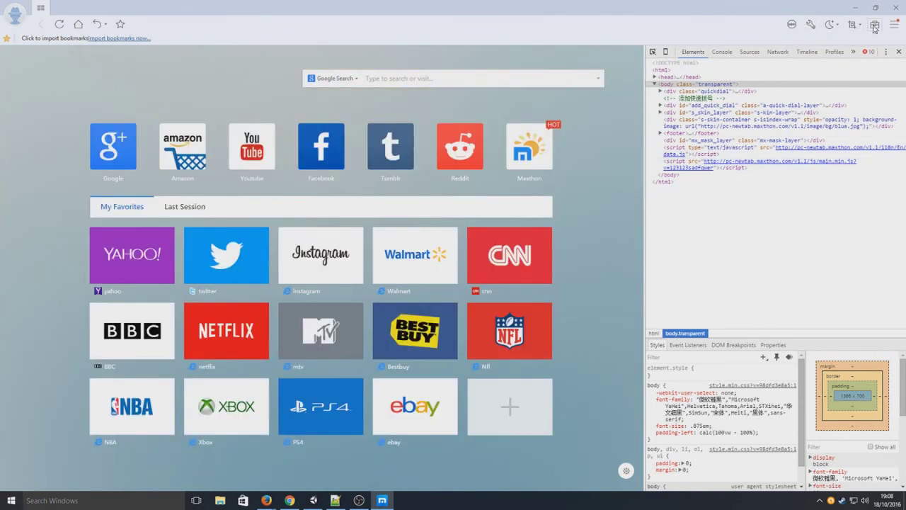
pyautogui.click(895, 24)
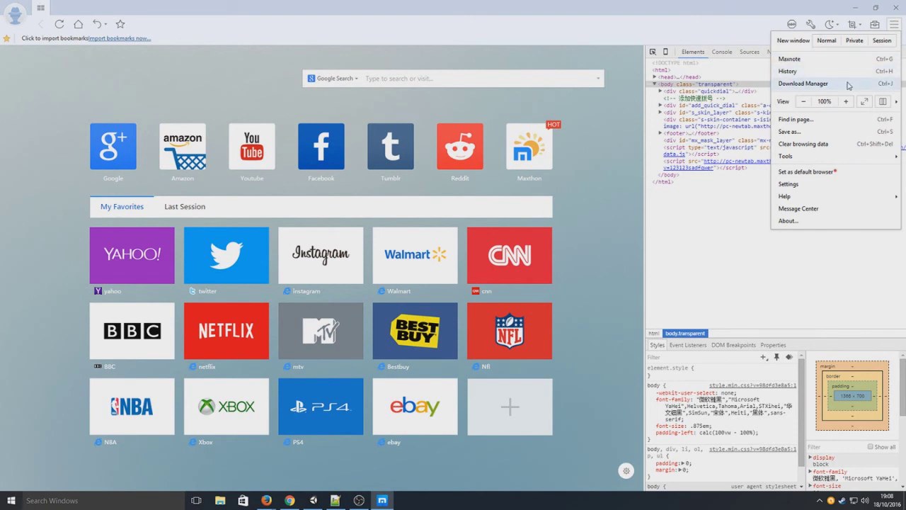
pyautogui.click(804, 84)
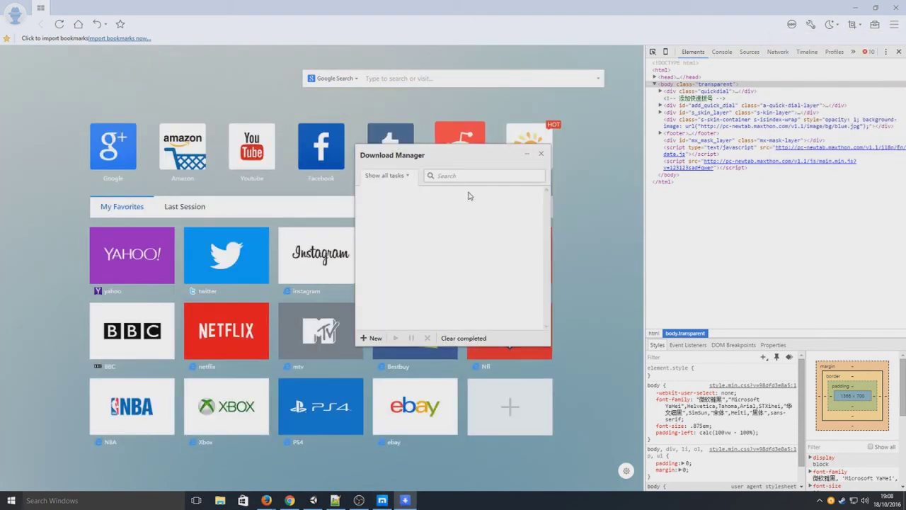
pyautogui.moveTo(455, 152); pyautogui.dragTo(247, 95)
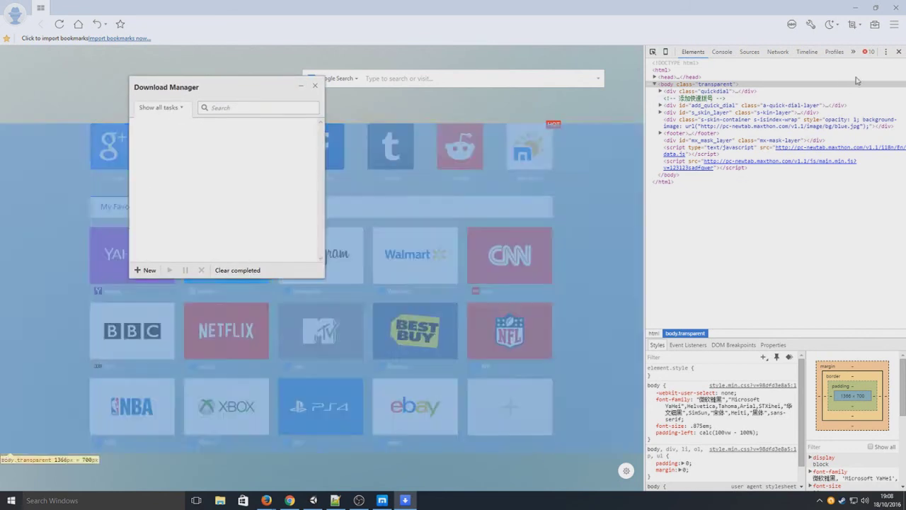
pyautogui.click(894, 24)
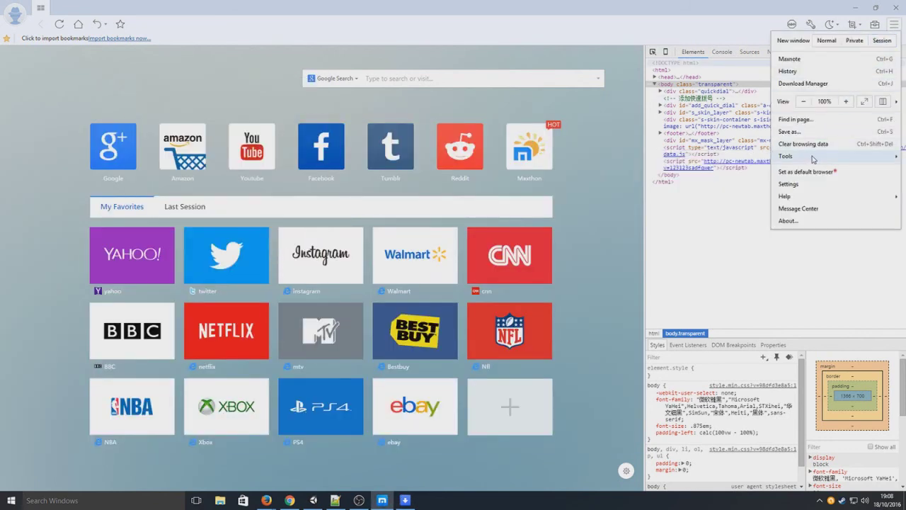
pyautogui.moveTo(800, 155)
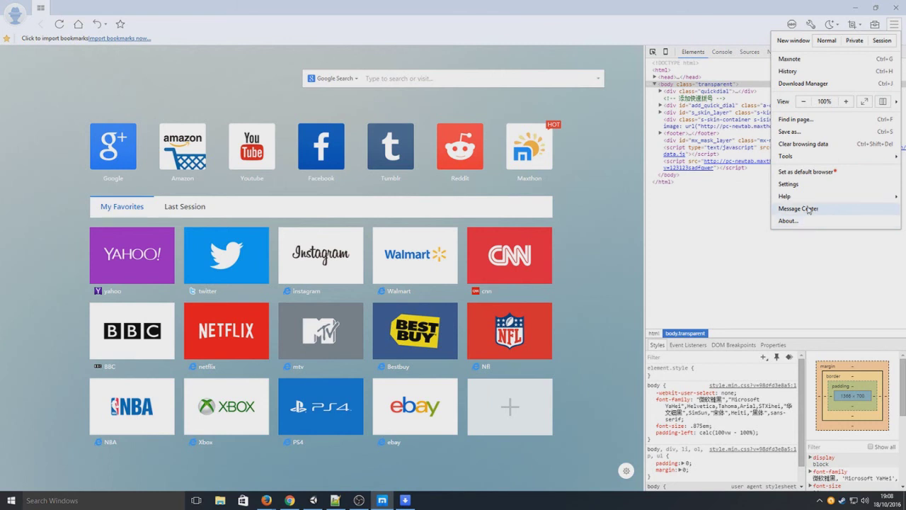
# Open Settings and browse its Gestures & Shortcuts and Privacy & Content sections.
pyautogui.click(795, 185)
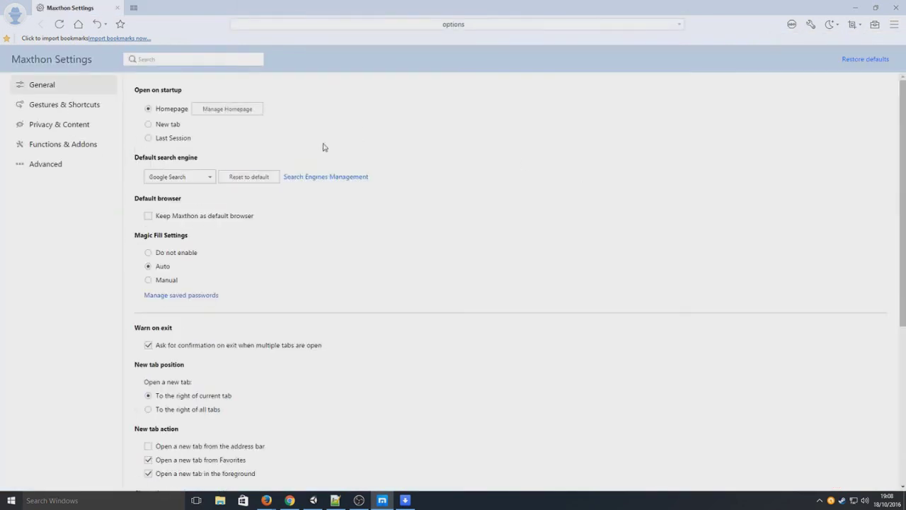
pyautogui.scroll(-4, 474, 279)
pyautogui.scroll(3, 343, 293)
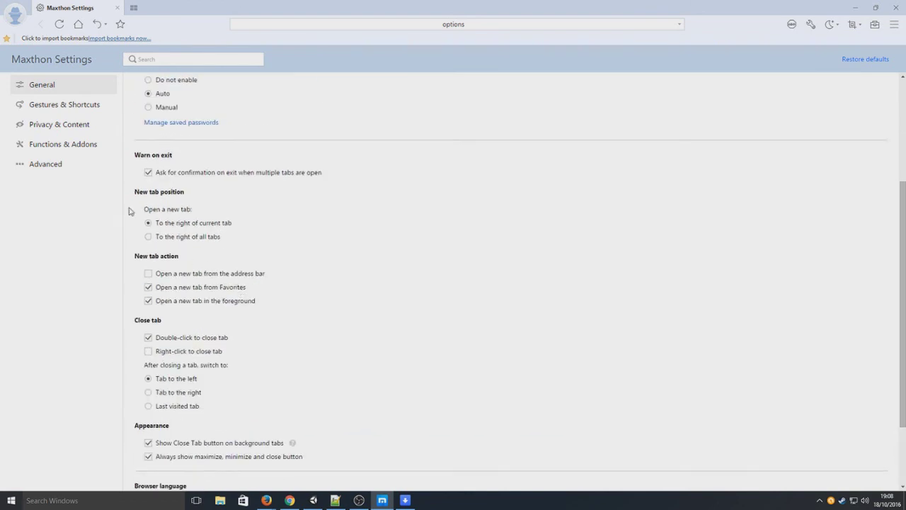
pyautogui.click(70, 106)
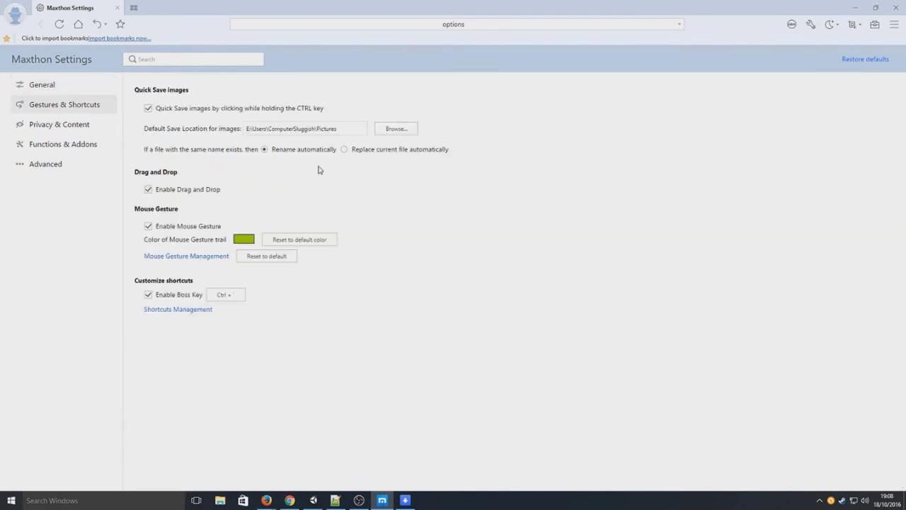
pyautogui.click(77, 127)
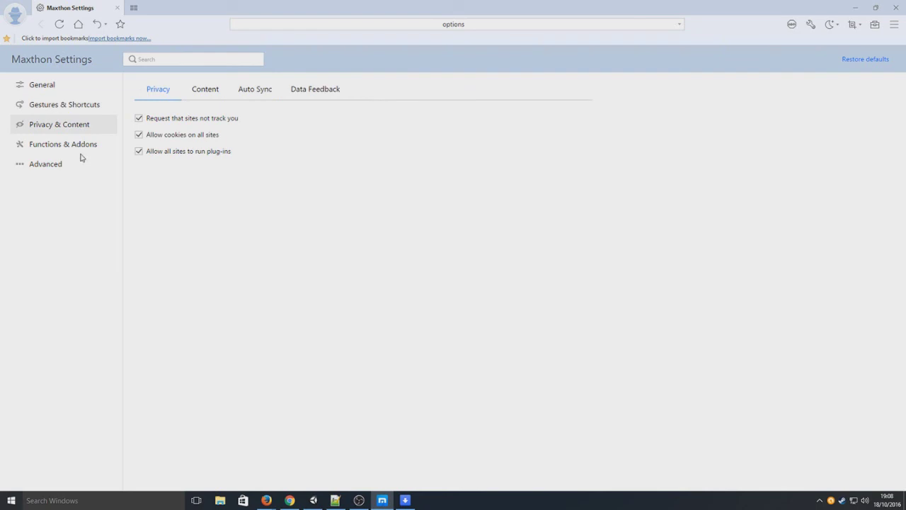
# In Functions & Addons, locate the CPU Usage add-on and enable it, leaving Translate and Resource Sniffer unticked.
pyautogui.click(63, 146)
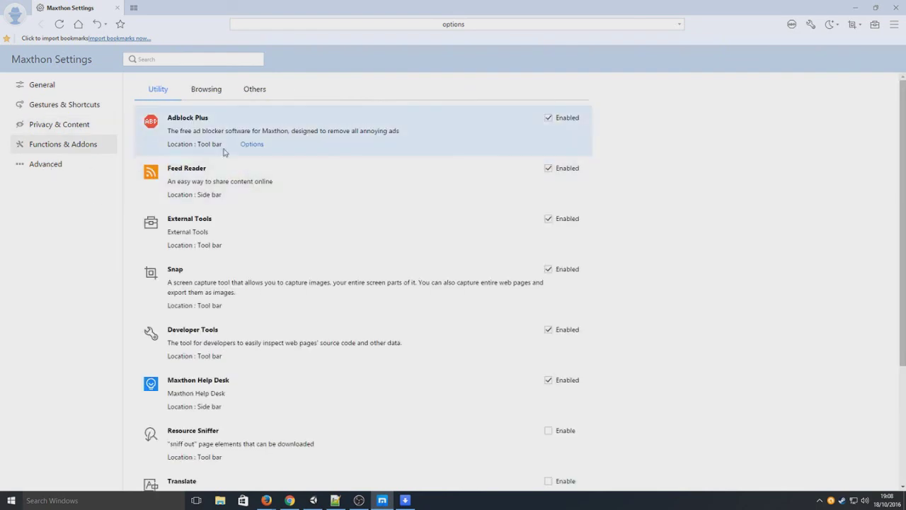
pyautogui.scroll(-2, 522, 247)
pyautogui.scroll(2, 434, 137)
pyautogui.scroll(-3, 461, 261)
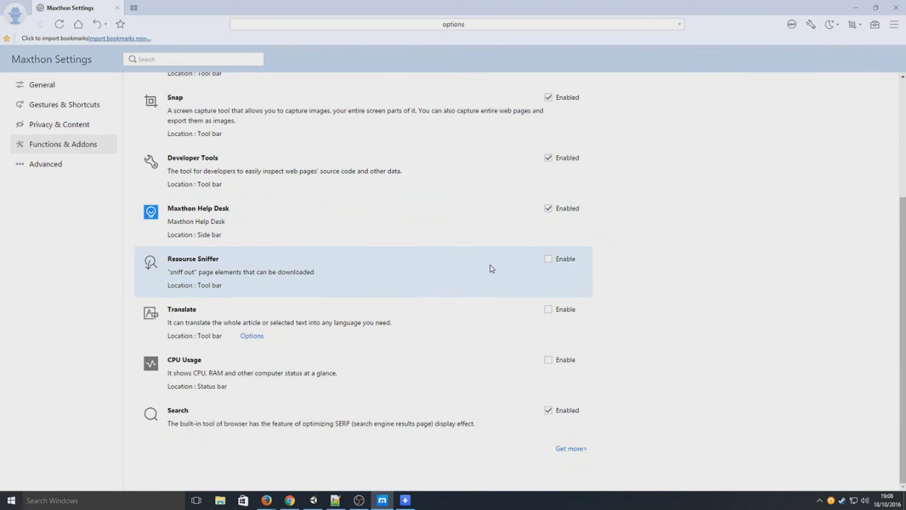
pyautogui.scroll(3, 491, 271)
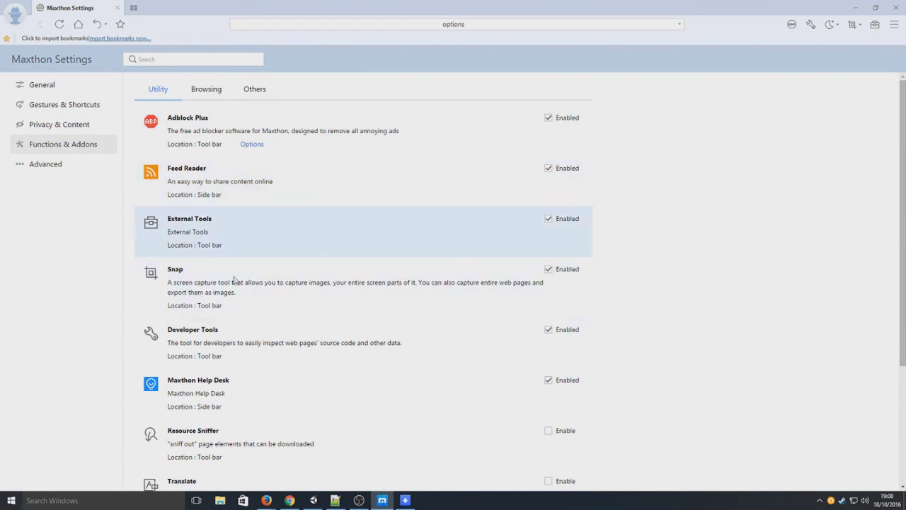
pyautogui.scroll(-3, 425, 404)
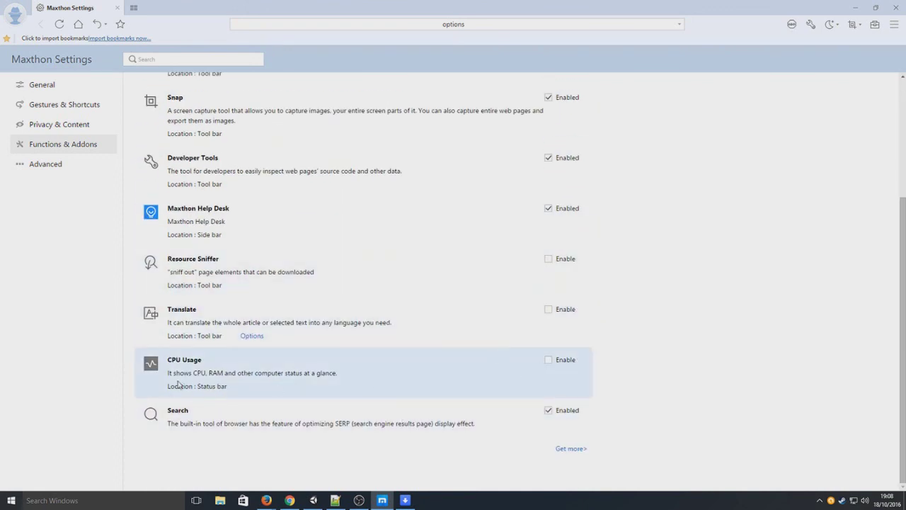
pyautogui.moveTo(177, 373); pyautogui.dragTo(289, 383)
pyautogui.click(312, 383)
pyautogui.moveTo(194, 386); pyautogui.dragTo(214, 387)
pyautogui.click(256, 390)
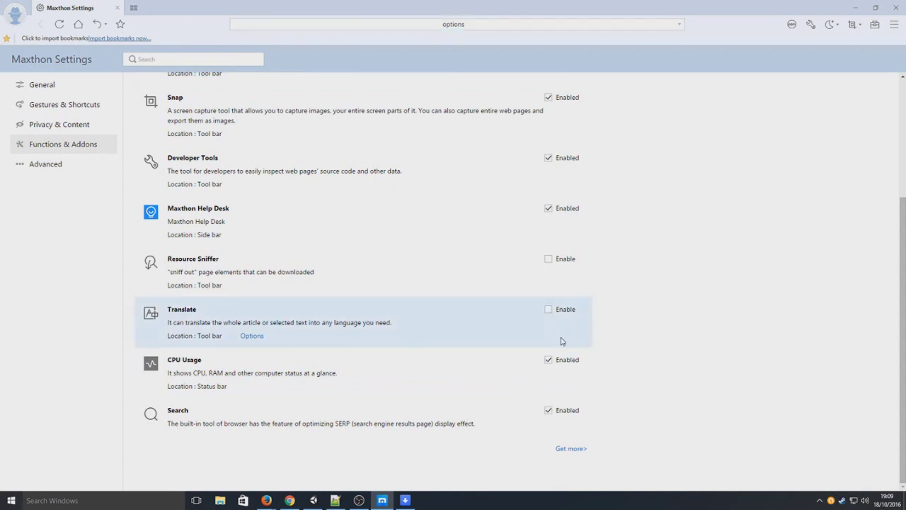
# Open YouTube from a new tab's quick-dial, close the content-collecting tip with Got it, and reload.
pyautogui.click(134, 7)
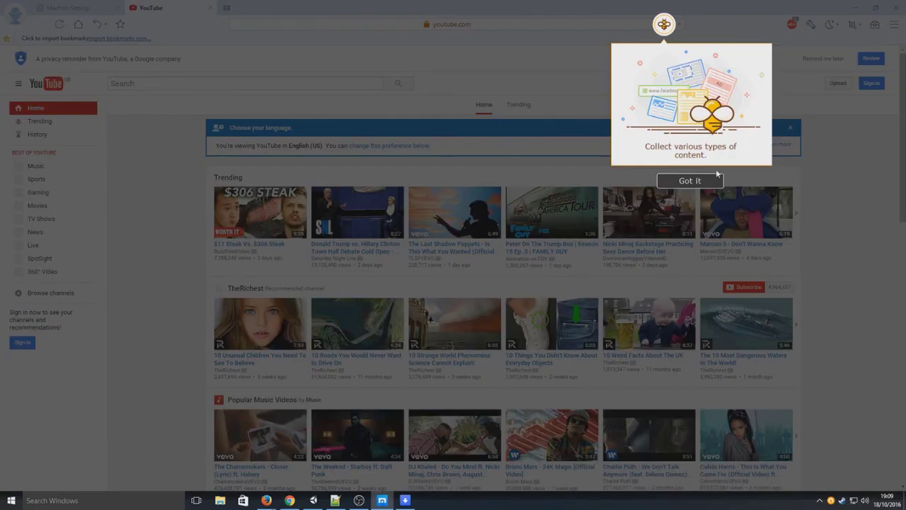
pyautogui.click(711, 181)
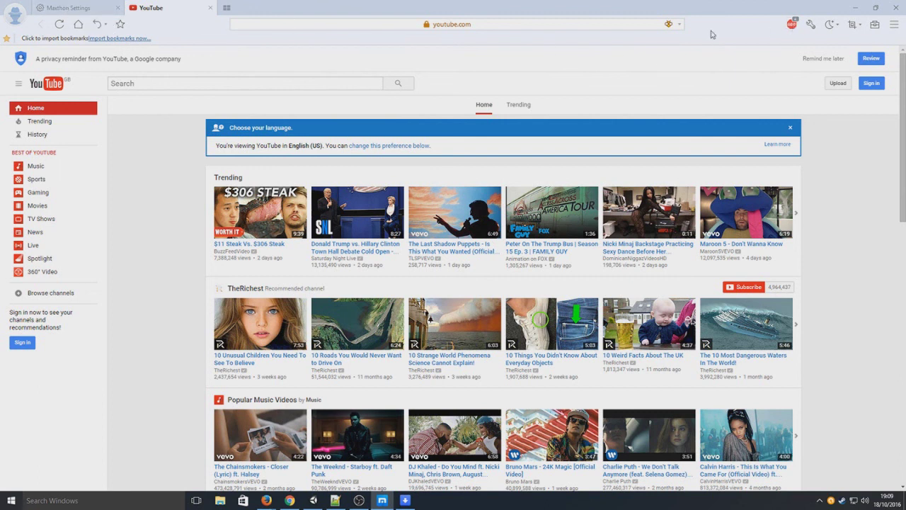
pyautogui.click(60, 24)
# Return to the Maxthon Settings tab and scroll through the Advanced section's options.
pyautogui.click(88, 7)
pyautogui.click(65, 170)
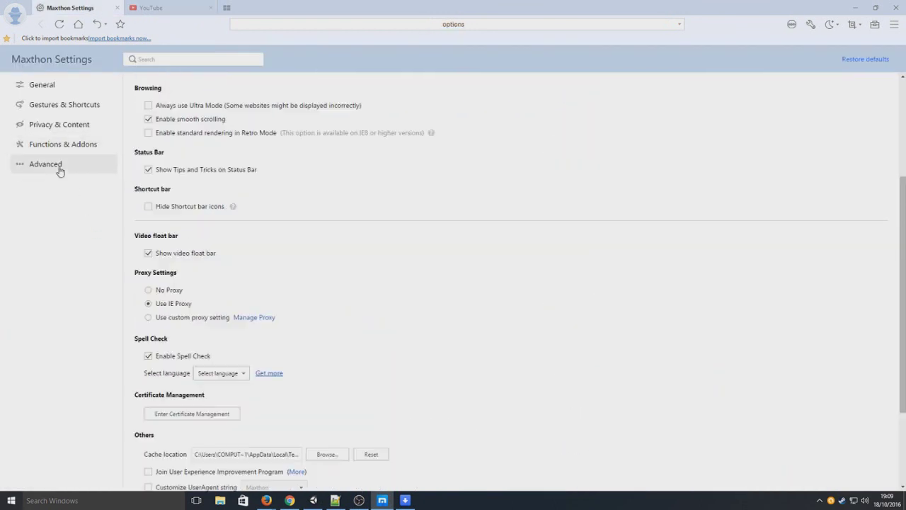
pyautogui.scroll(-3, 373, 293)
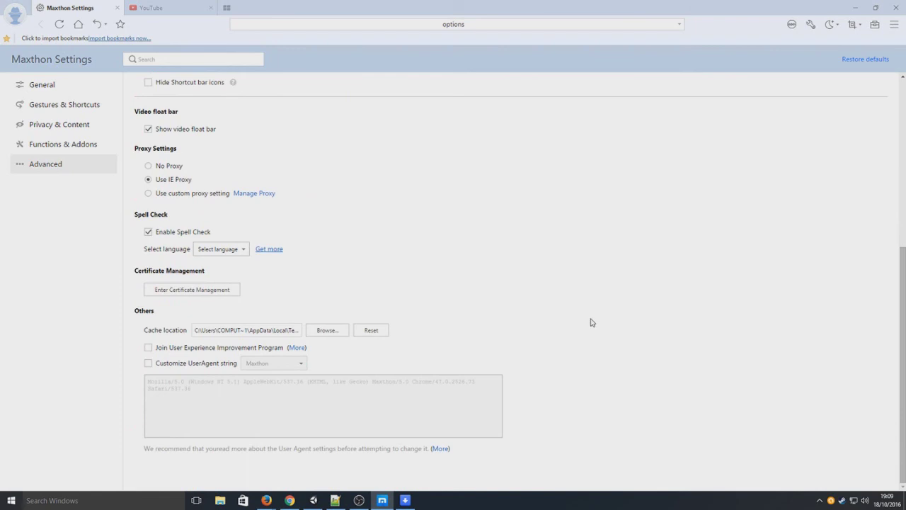
pyautogui.scroll(7, 595, 314)
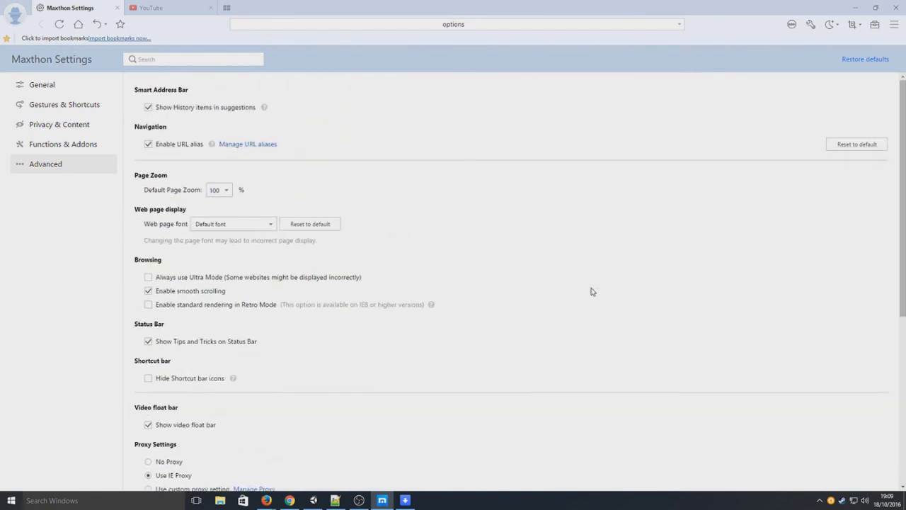